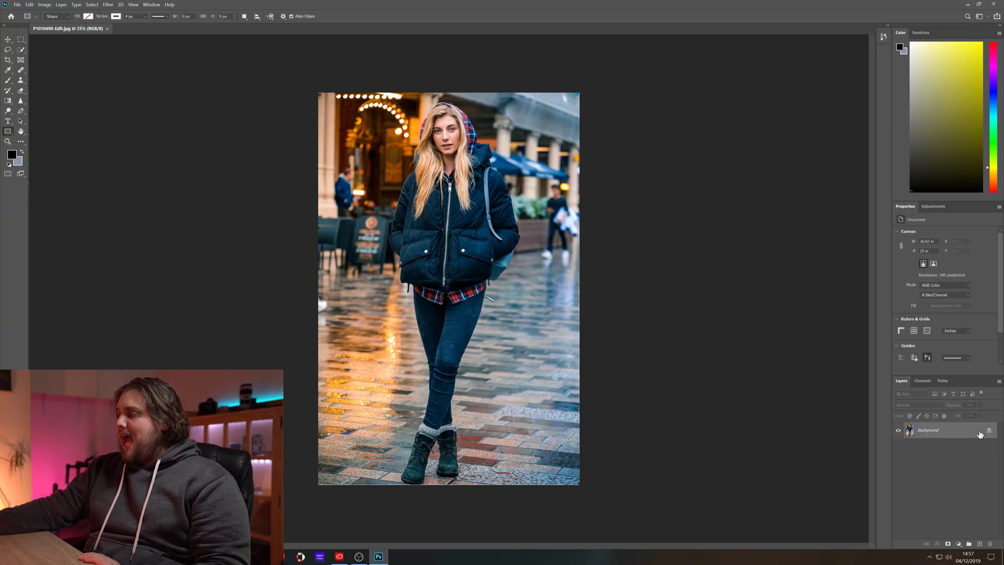
- Unlock the background photo layer and set the Quick Selection brush to about 437 px
{"action": "left_click", "coordinate": [989, 431]}
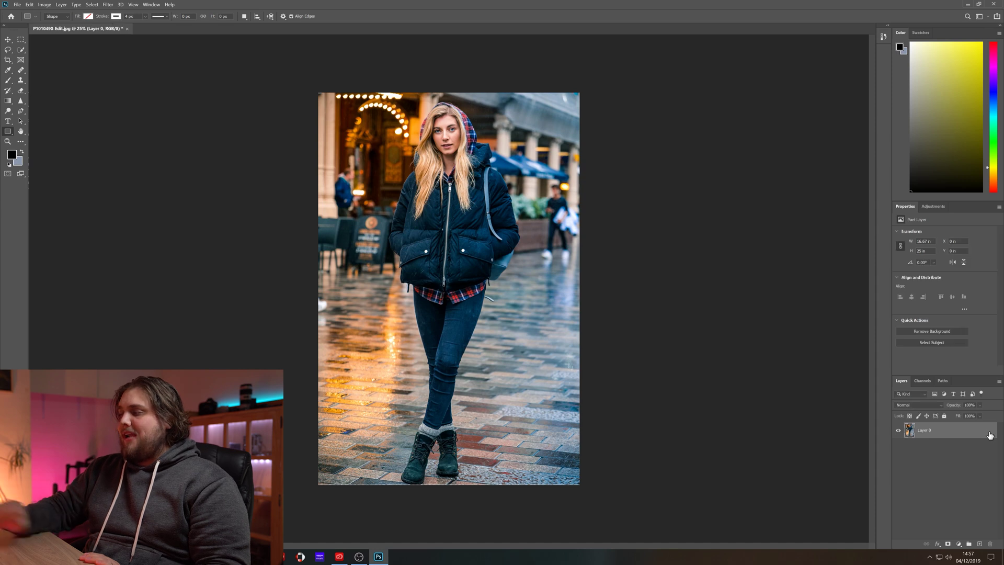
{"action": "left_click", "coordinate": [21, 50]}
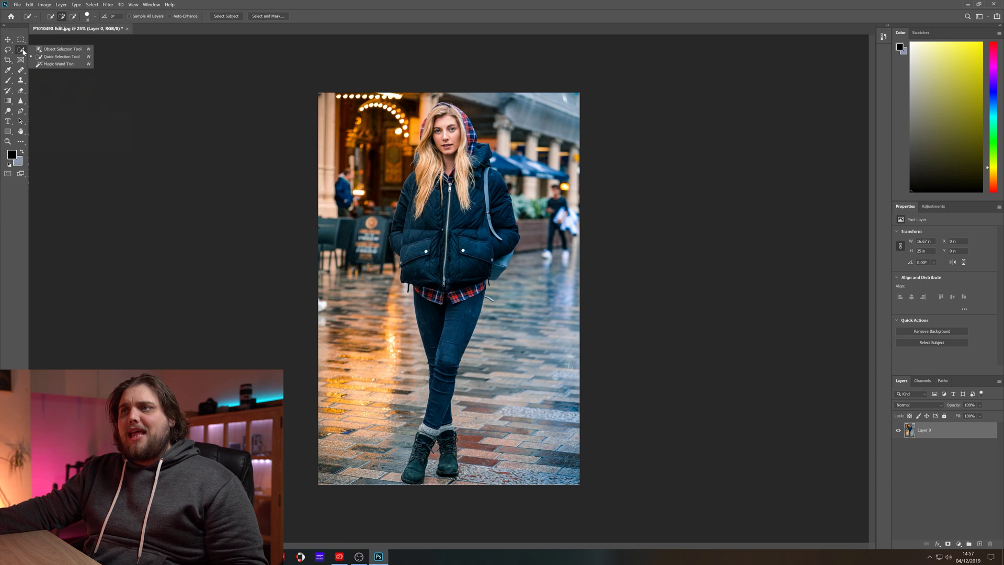
{"action": "left_click", "coordinate": [62, 57]}
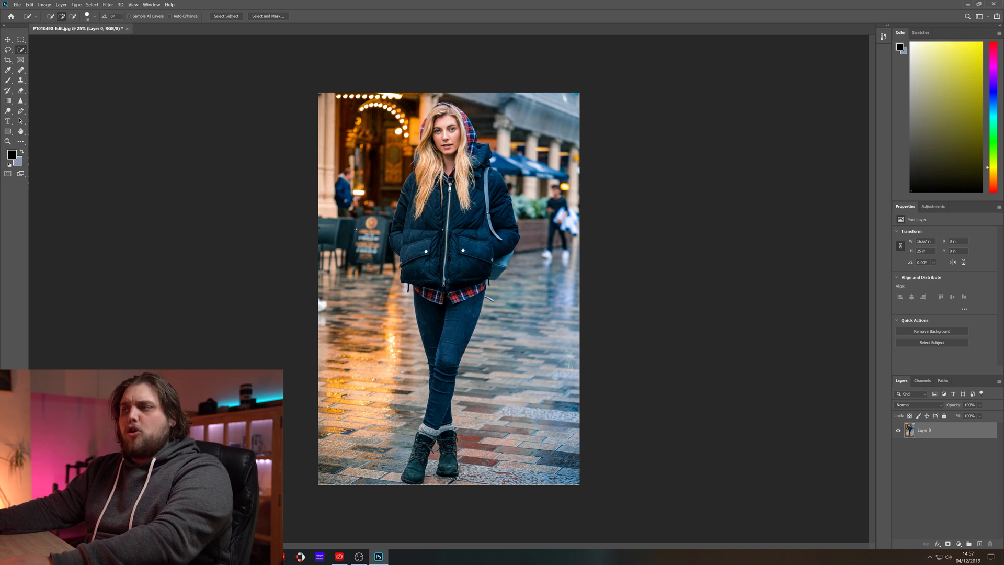
{"action": "left_click_drag", "start_coordinate": [355, 229], "coordinate": [422, 233]}
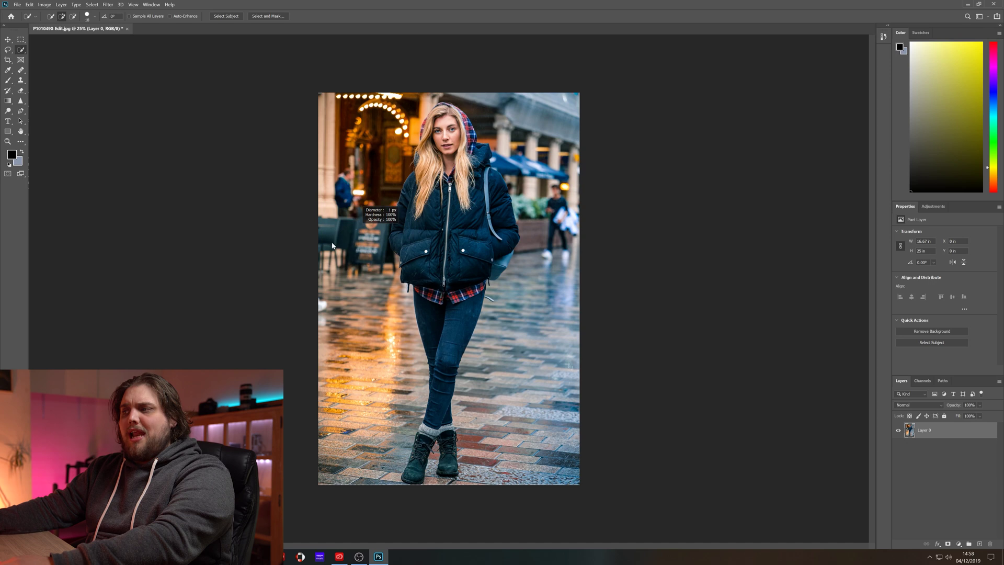
{"action": "mouse_move", "coordinate": [356, 229]}
{"action": "left_mouse_down"}
{"action": "mouse_move", "coordinate": [434, 231]}
{"action": "mouse_move", "coordinate": [353, 238]}
{"action": "left_mouse_up"}
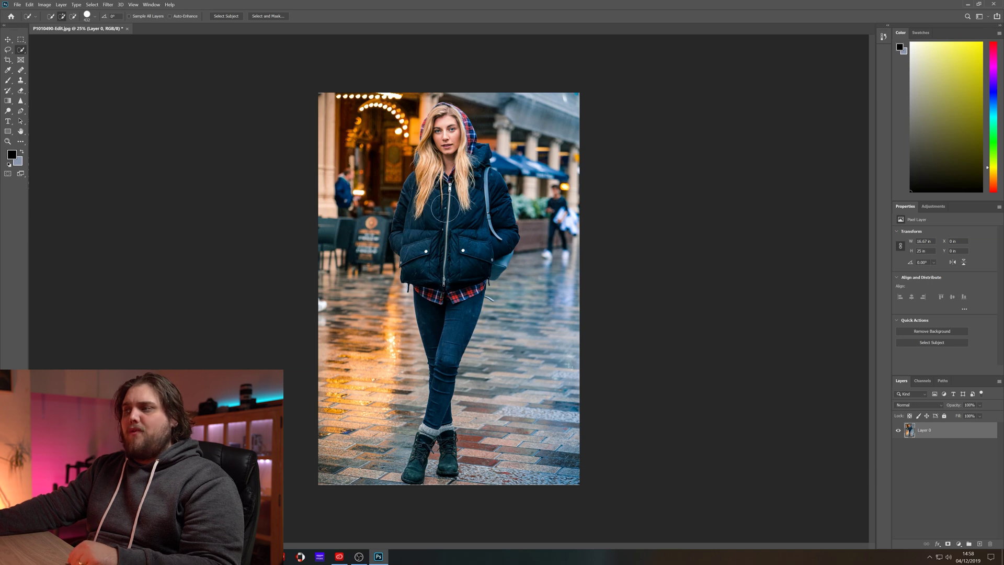
- Paint a trial selection over the woman's jacket, hair, face, hood and jeans to the knees
{"action": "mouse_move", "coordinate": [444, 199]}
{"action": "left_mouse_down"}
{"action": "mouse_move", "coordinate": [426, 214]}
{"action": "mouse_move", "coordinate": [429, 256]}
{"action": "mouse_move", "coordinate": [468, 193]}
{"action": "mouse_move", "coordinate": [409, 186]}
{"action": "mouse_move", "coordinate": [411, 217]}
{"action": "mouse_move", "coordinate": [455, 222]}
{"action": "mouse_move", "coordinate": [505, 251]}
{"action": "left_mouse_up"}
{"action": "mouse_move", "coordinate": [461, 136]}
{"action": "left_mouse_down"}
{"action": "mouse_move", "coordinate": [440, 125]}
{"action": "mouse_move", "coordinate": [450, 118]}
{"action": "left_mouse_up"}
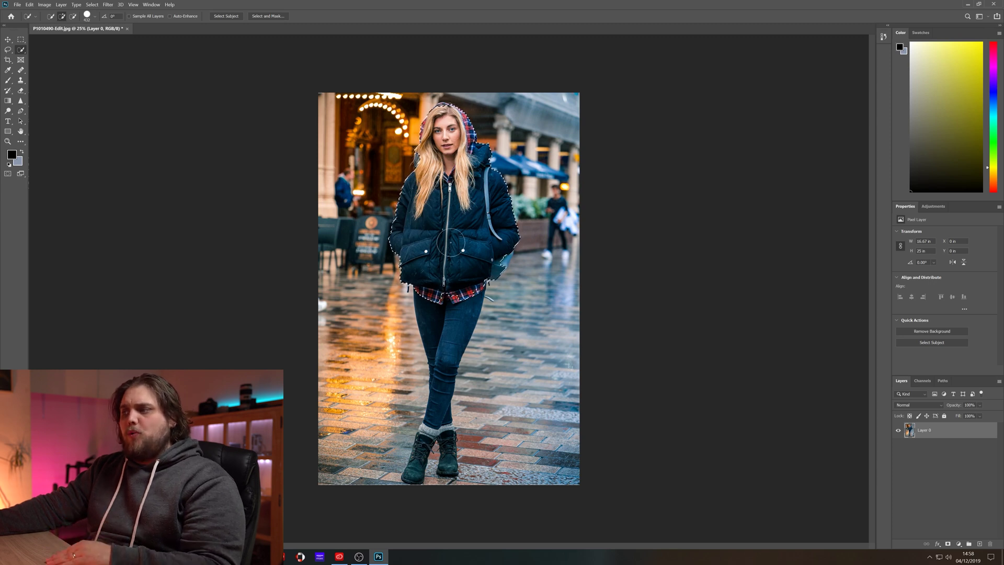
{"action": "mouse_move", "coordinate": [452, 258]}
{"action": "left_mouse_down"}
{"action": "mouse_move", "coordinate": [443, 322]}
{"action": "mouse_move", "coordinate": [453, 359]}
{"action": "left_mouse_up"}
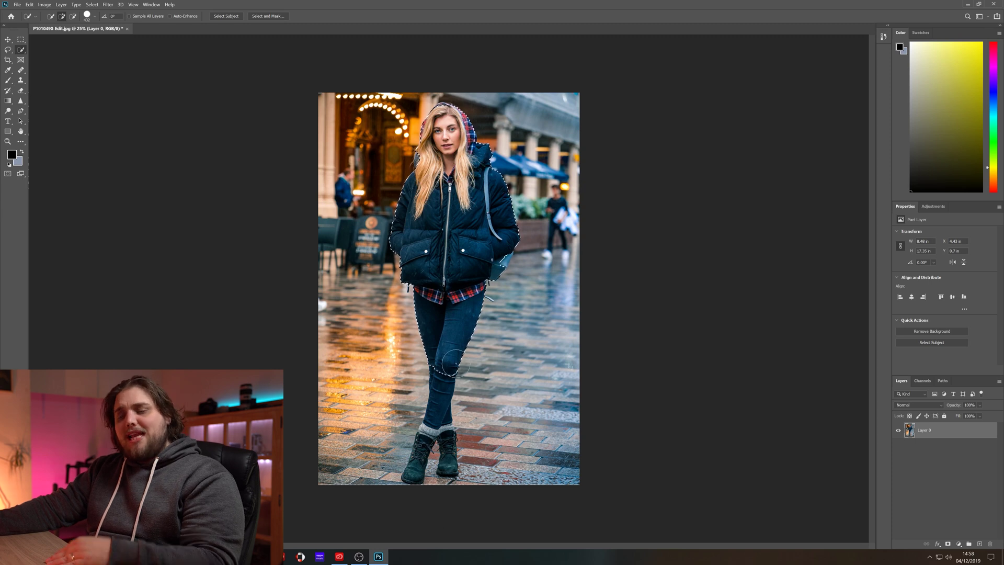
- Clear the trial selection and auto-select the whole woman with Select Subject
{"action": "key", "text": "ctrl+d"}
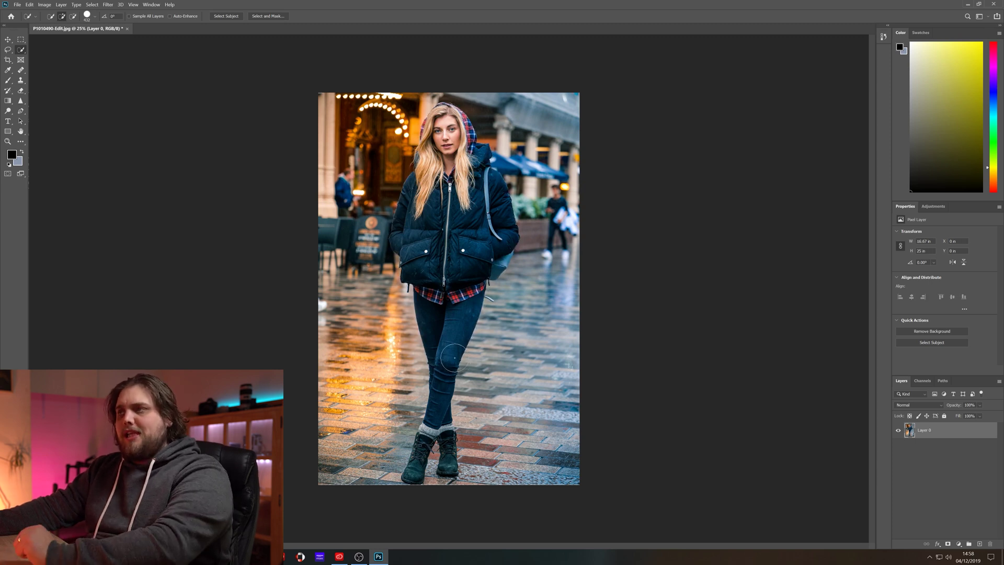
{"action": "left_click", "coordinate": [227, 17]}
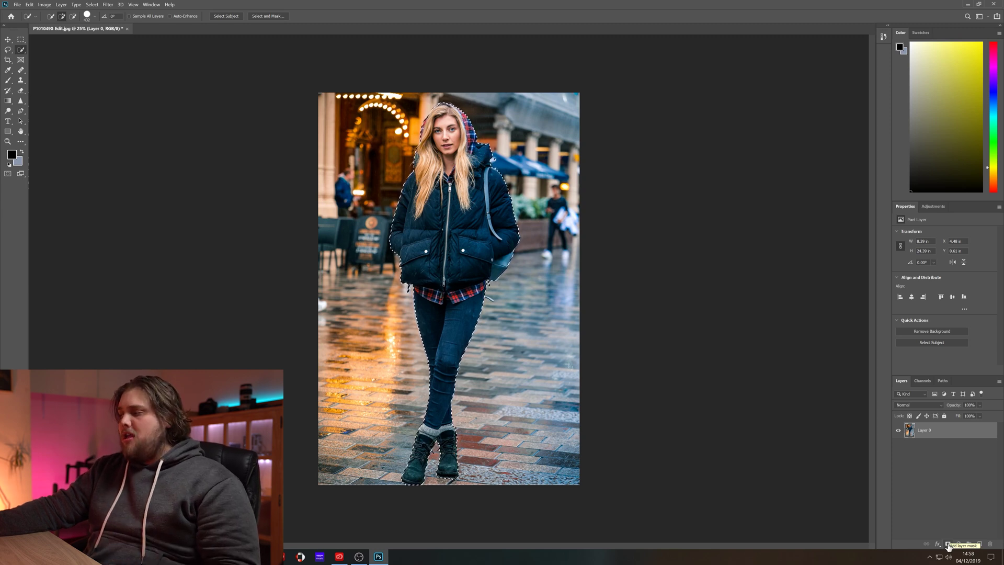
- Add a layer mask to Layer 0 hiding the street, with the mask targeted for editing
{"action": "left_click", "coordinate": [948, 544]}
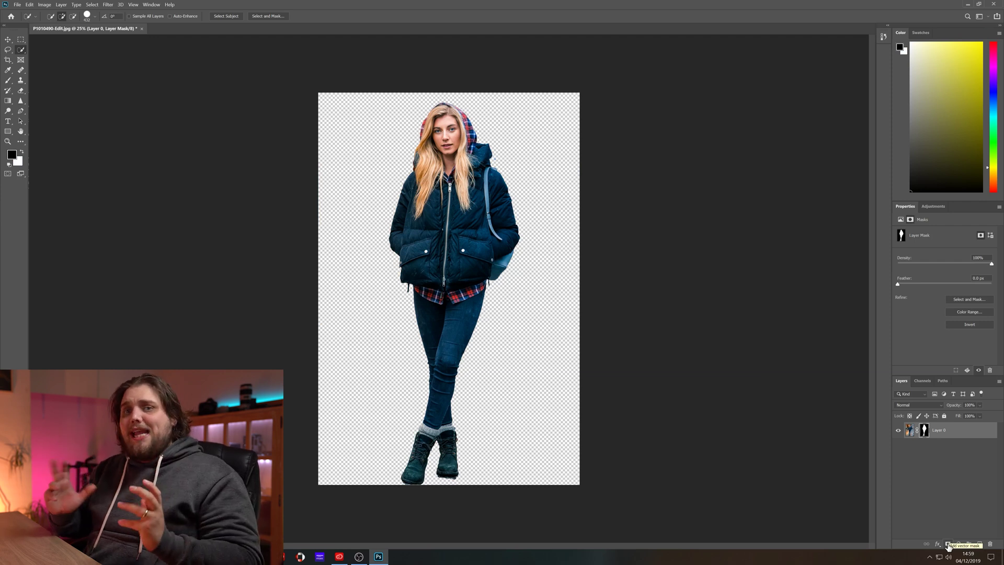
{"action": "left_click", "coordinate": [910, 430]}
{"action": "left_click", "coordinate": [925, 431]}
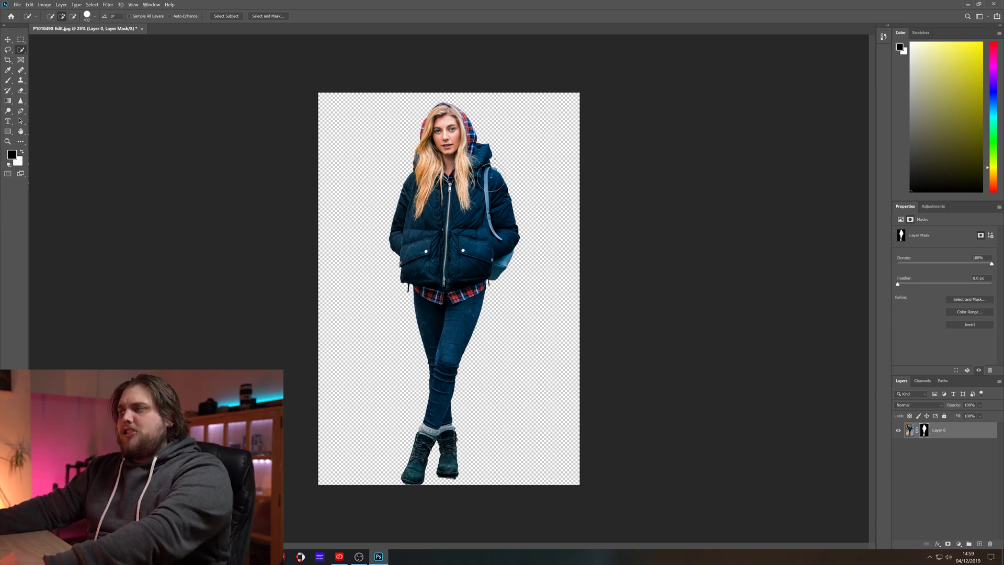
- Zoom in on the figure and switch to the Brush tool at size 70
{"action": "key", "text": "ctrl+plus"}
{"action": "scroll", "coordinate": [505, 153], "scroll_direction": "up", "scroll_amount": 8}
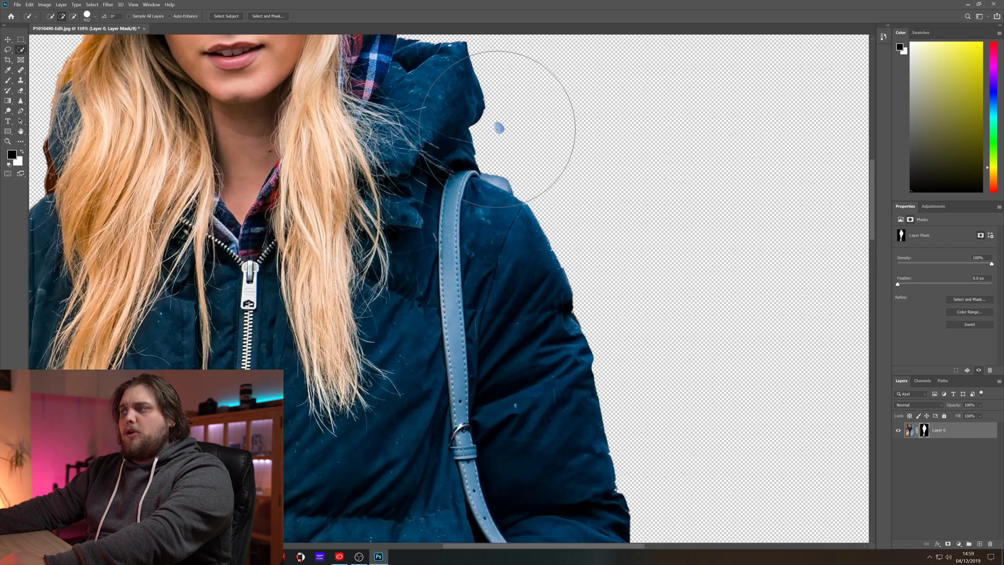
{"action": "scroll", "coordinate": [500, 128], "scroll_direction": "down", "scroll_amount": 3}
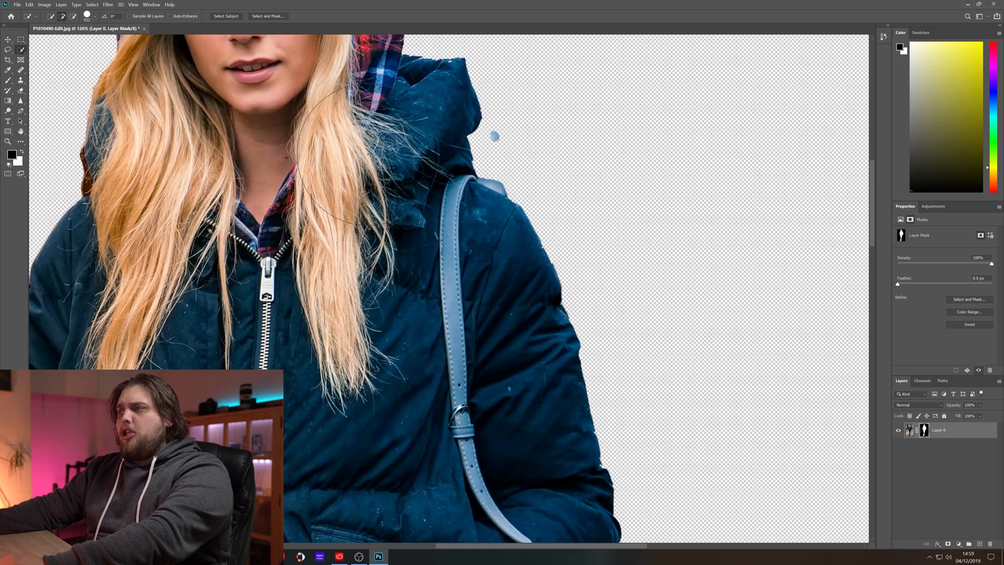
{"action": "mouse_move", "coordinate": [299, 161]}
{"action": "left_mouse_down"}
{"action": "mouse_move", "coordinate": [528, 465]}
{"action": "mouse_move", "coordinate": [560, 334]}
{"action": "mouse_move", "coordinate": [355, 58]}
{"action": "left_mouse_up"}
{"action": "scroll", "coordinate": [354, 57], "scroll_direction": "down", "scroll_amount": 10}
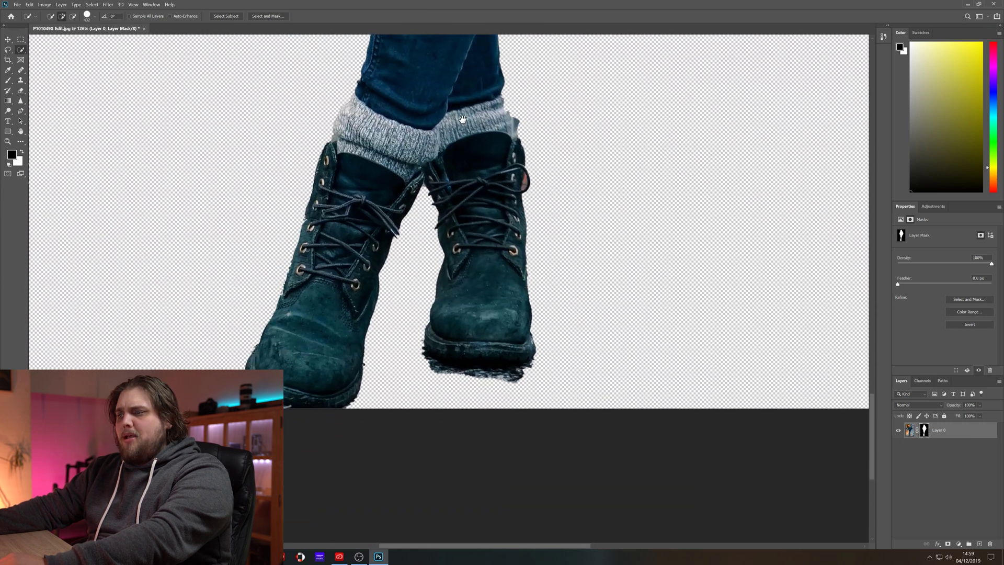
{"action": "left_click", "coordinate": [9, 81]}
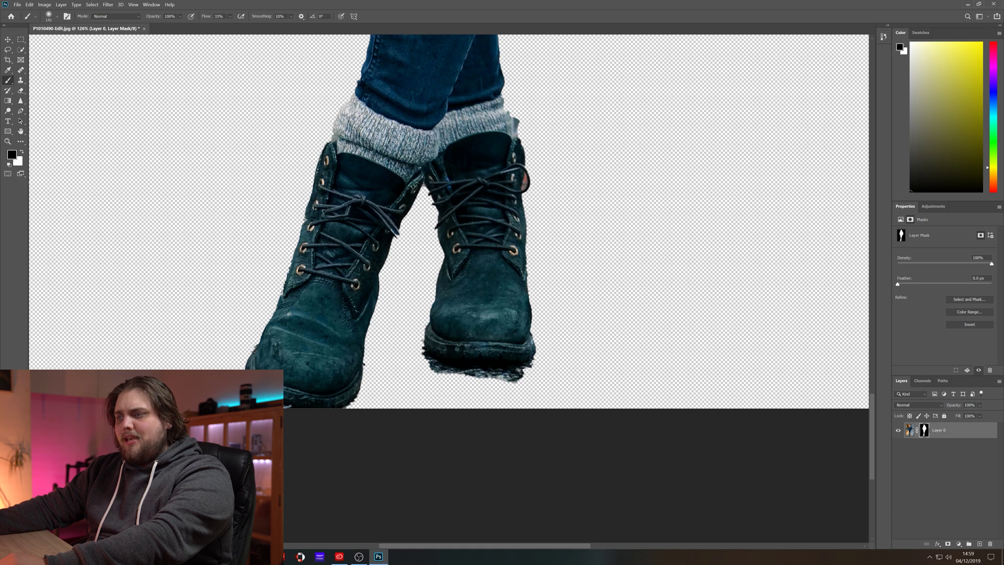
{"action": "key", "text": "bracketleft"}
{"action": "key", "text": "bracketleft"}
{"action": "key", "text": "bracketleft"}
{"action": "key", "text": "bracketleft"}
{"action": "key", "text": "bracketleft"}
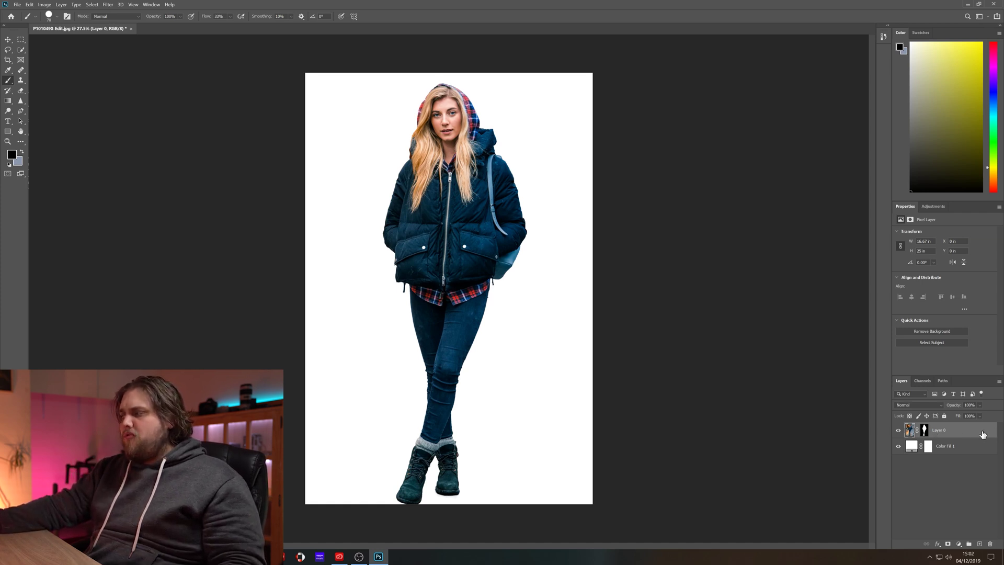
- Give Layer 0 an inner shadow and a drop shadow falling to the figure's right
{"action": "double_click", "coordinate": [989, 435]}
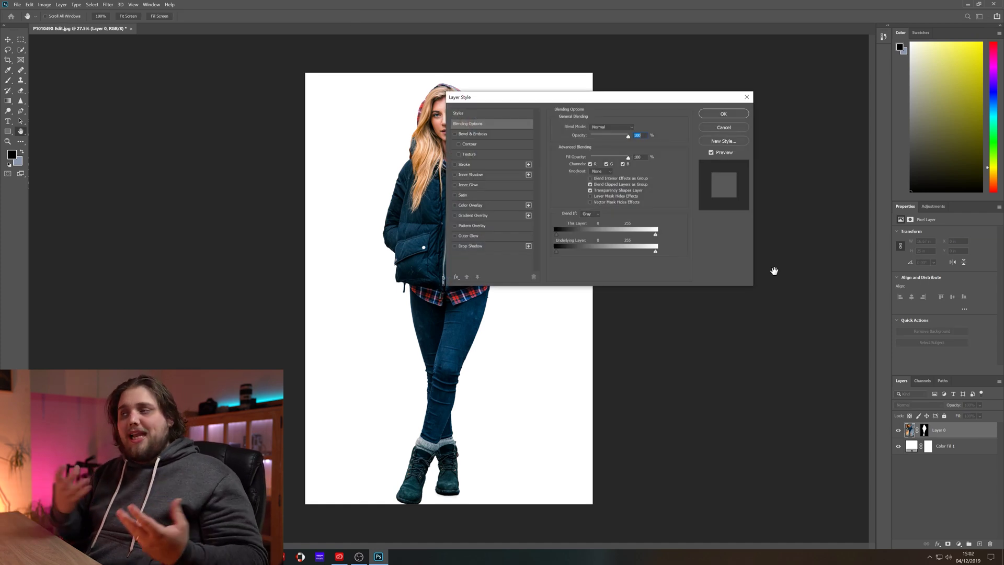
{"action": "left_click", "coordinate": [455, 175]}
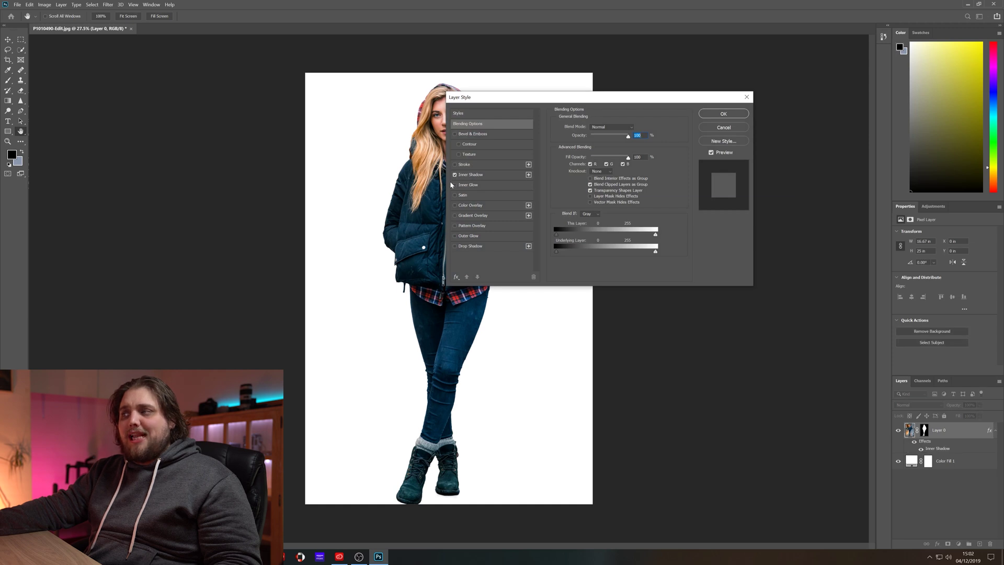
{"action": "left_click", "coordinate": [455, 246]}
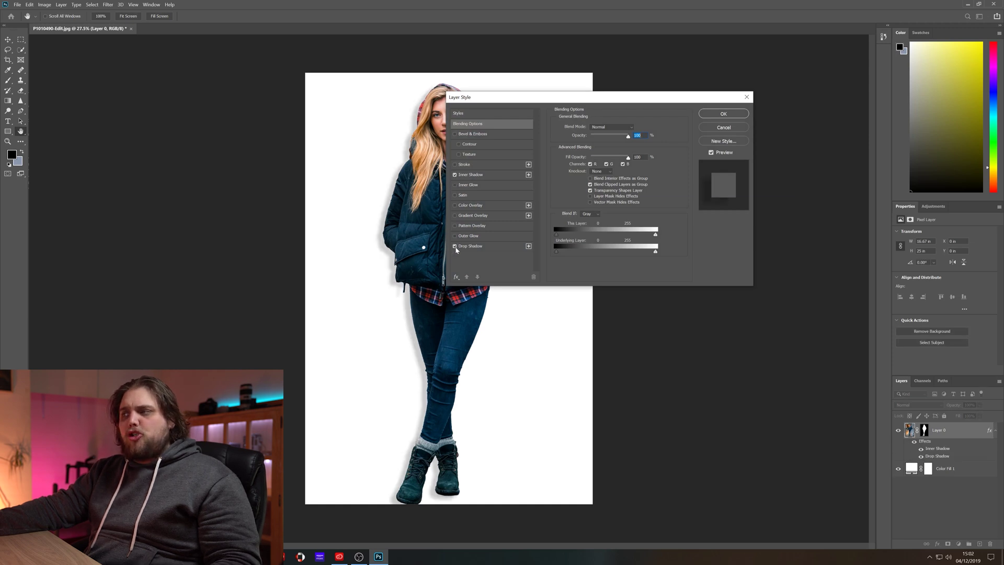
{"action": "left_click", "coordinate": [471, 248]}
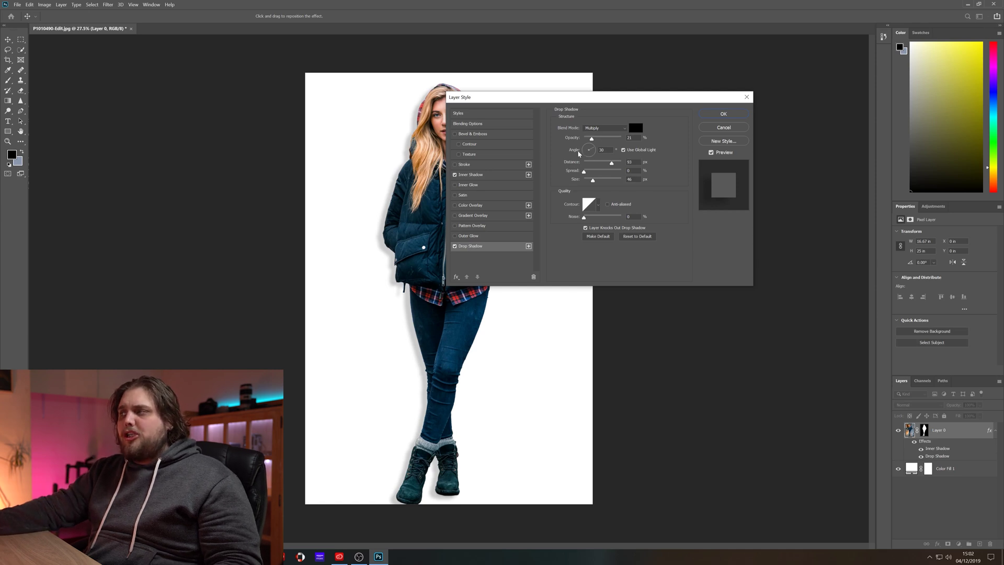
{"action": "key", "text": "Tab"}
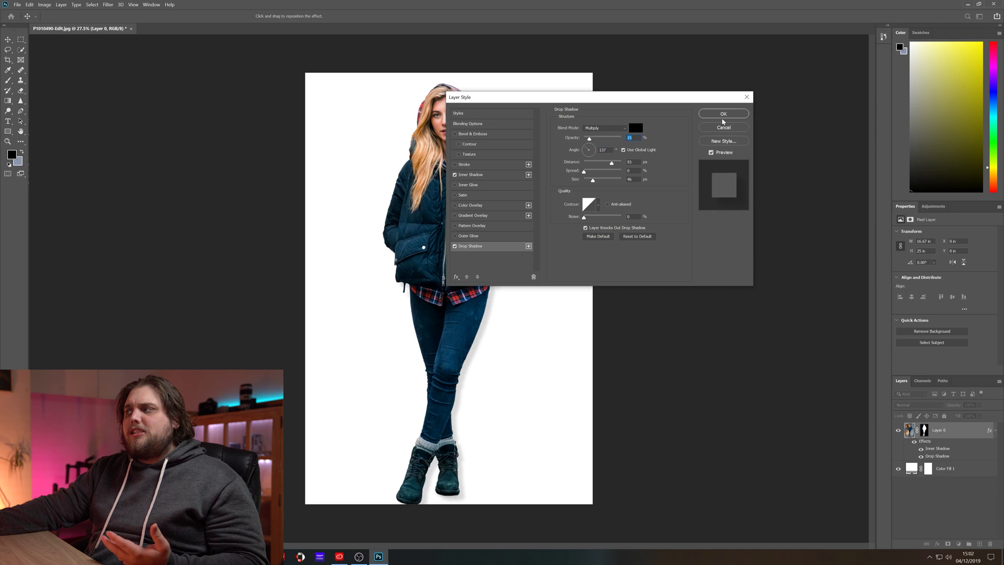
{"action": "left_click", "coordinate": [723, 118]}
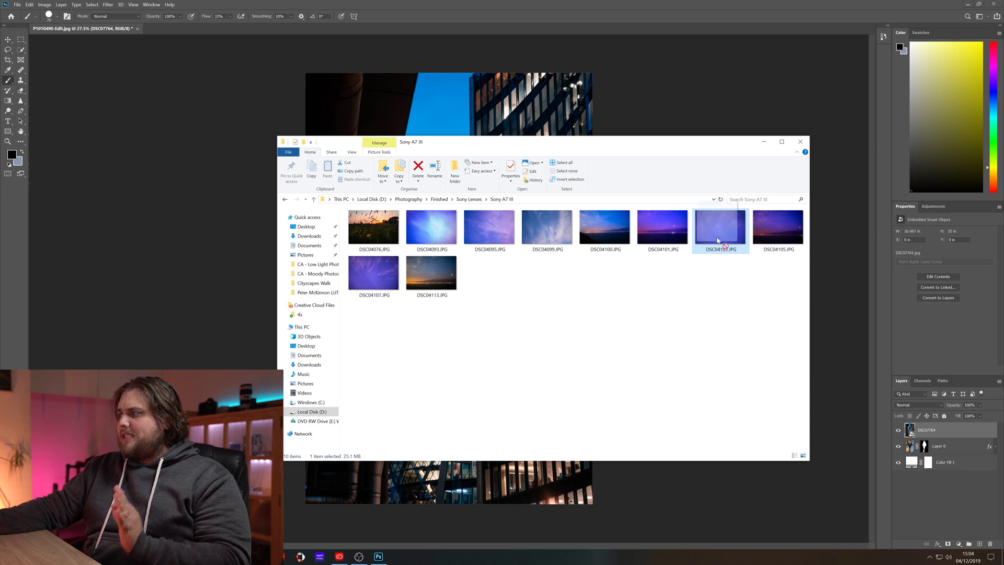
- Place the DSC04103 starry-sky photo on the canvas and rotate it 90° to portrait
{"action": "left_click_drag", "start_coordinate": [679, 490], "coordinate": [677, 485]}
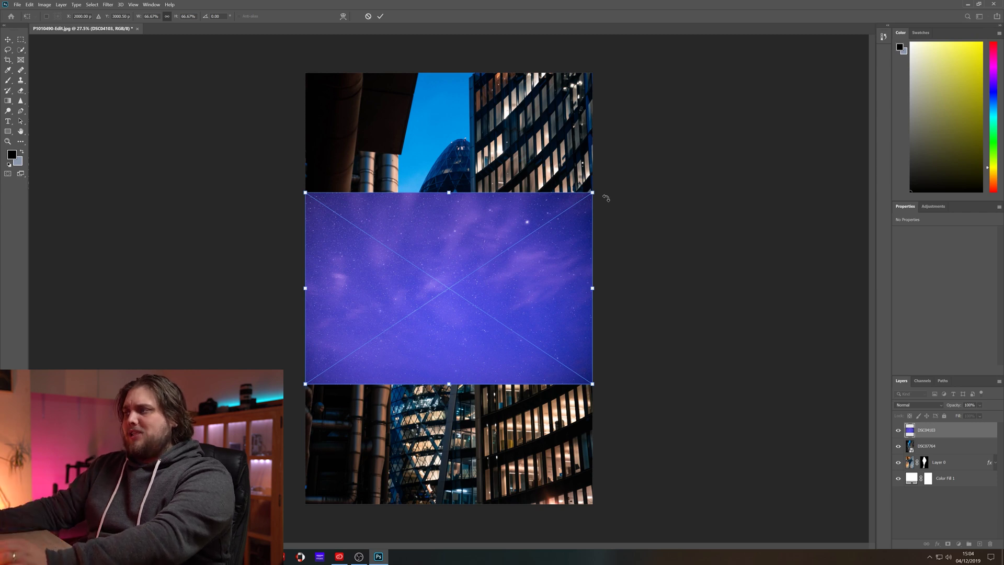
{"action": "left_click_drag", "start_coordinate": [608, 181], "coordinate": [544, 425]}
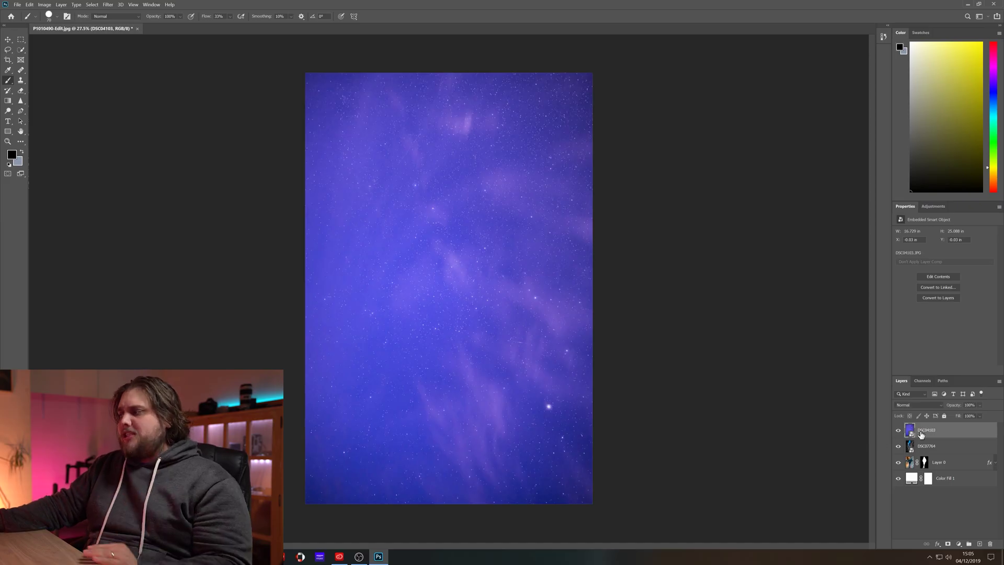
- Hide DSC04103 and set the DSC07764 buildings layer's blend mode to Screen
{"action": "left_click", "coordinate": [899, 430]}
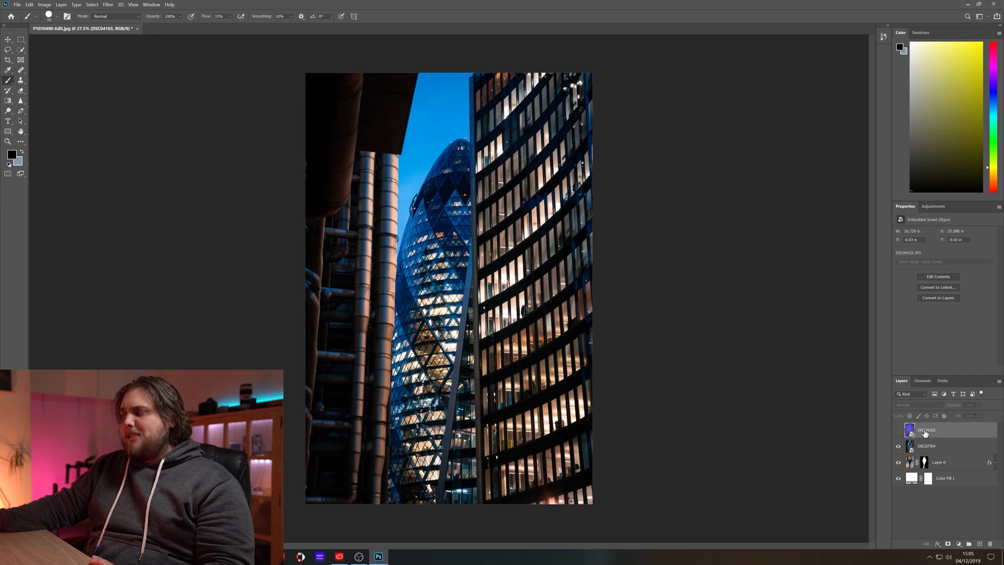
{"action": "left_click", "coordinate": [947, 448]}
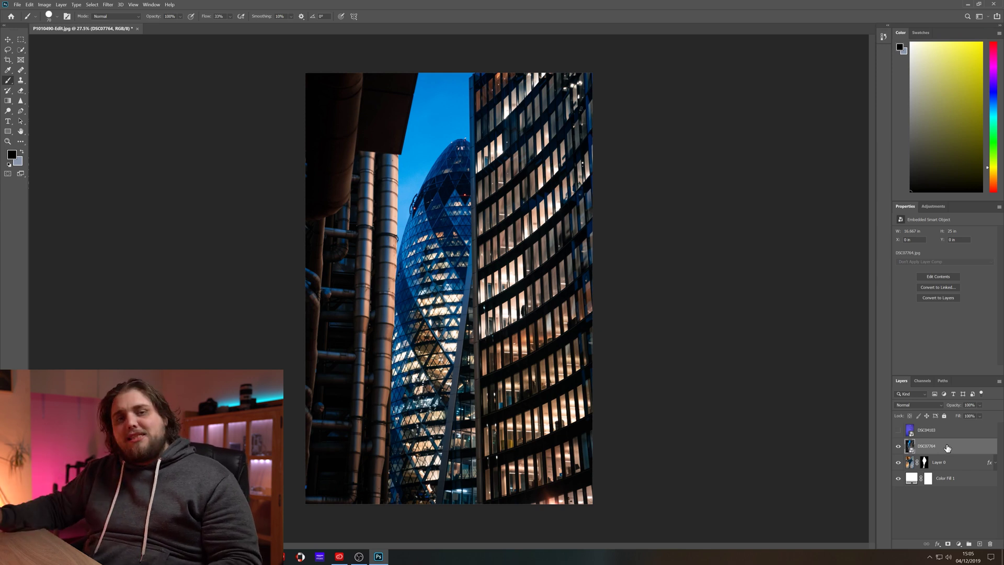
{"action": "left_click", "coordinate": [935, 406]}
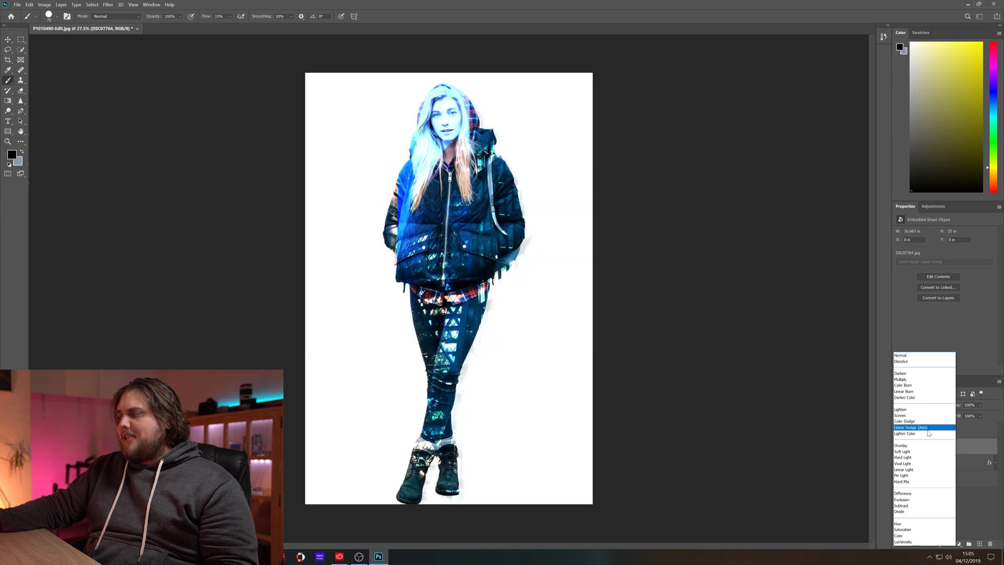
{"action": "left_click", "coordinate": [909, 416]}
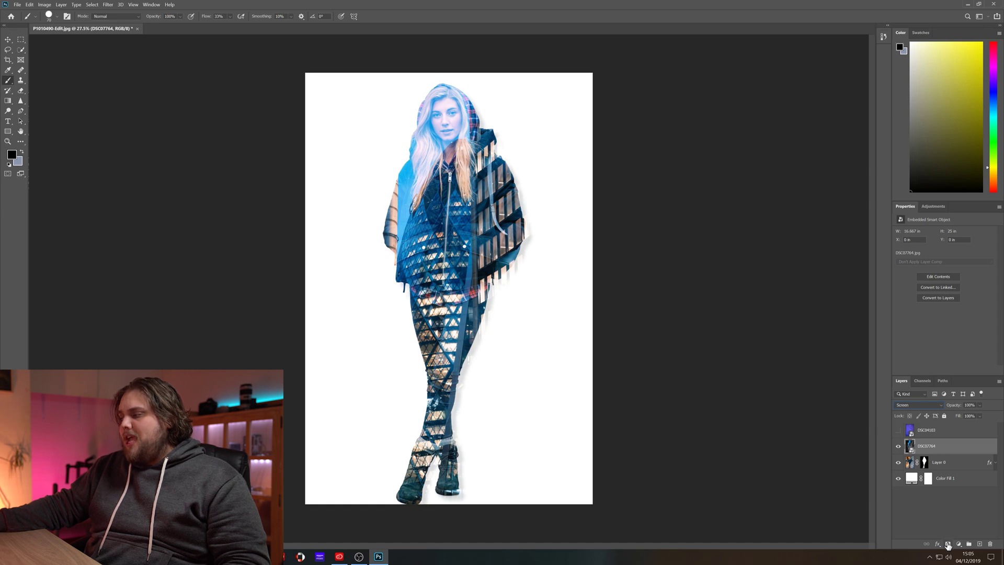
- Mask DSC07764 and paint it off the face, hair and left arm with a 1103 px soft brush
{"action": "left_click", "coordinate": [948, 544]}
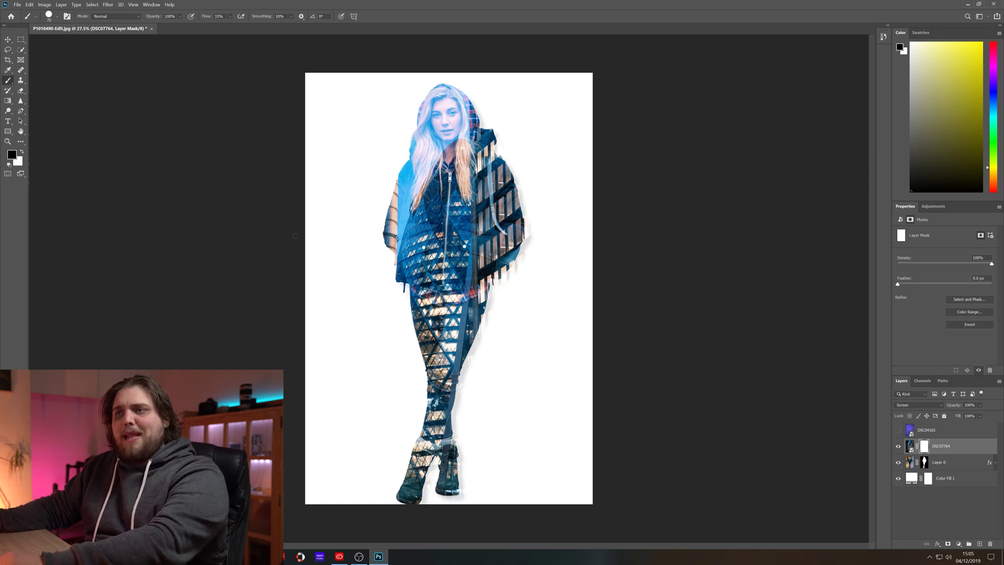
{"action": "mouse_move", "coordinate": [336, 269]}
{"action": "left_mouse_down"}
{"action": "mouse_move", "coordinate": [393, 297]}
{"action": "mouse_move", "coordinate": [398, 327]}
{"action": "left_mouse_up"}
{"action": "mouse_move", "coordinate": [379, 103]}
{"action": "left_mouse_down"}
{"action": "mouse_move", "coordinate": [421, 112]}
{"action": "mouse_move", "coordinate": [507, 85]}
{"action": "mouse_move", "coordinate": [370, 226]}
{"action": "mouse_move", "coordinate": [471, 100]}
{"action": "left_mouse_up"}
{"action": "left_click_drag", "start_coordinate": [505, 53], "coordinate": [352, 274]}
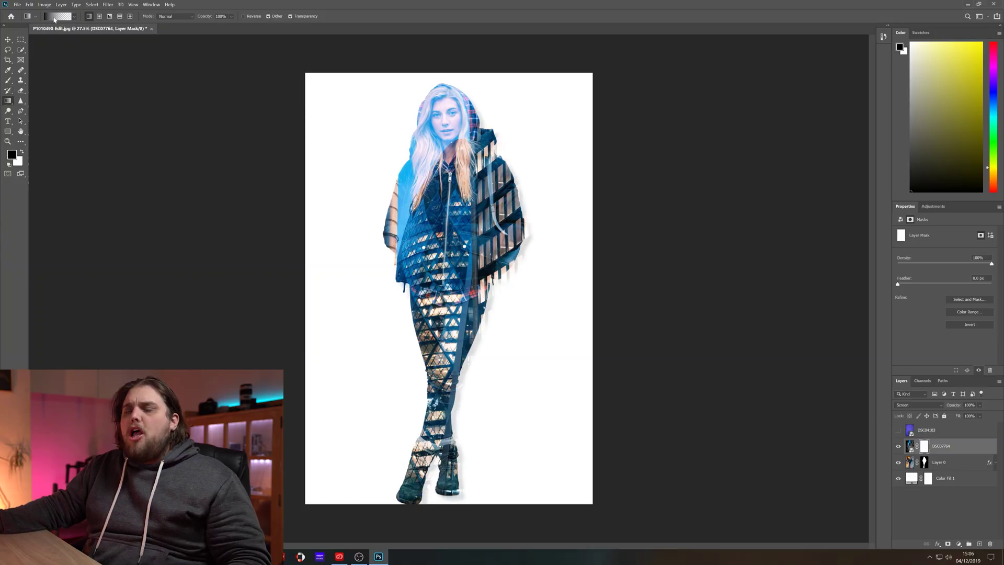
- Set up a black-to-white gradient in the Gradient Editor to fade the buildings mask
{"action": "left_click", "coordinate": [55, 17]}
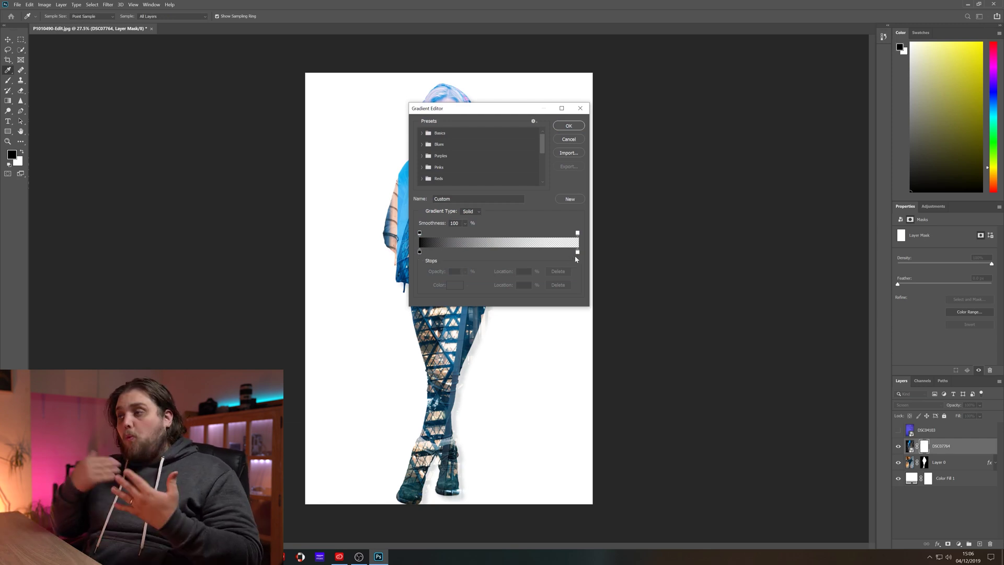
{"action": "key", "text": "Return"}
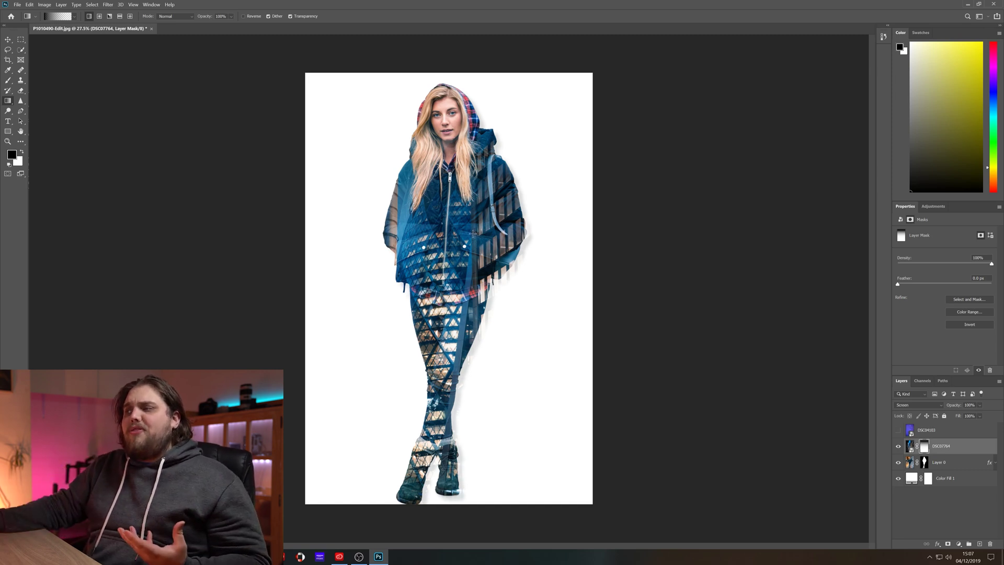
{"action": "left_click", "coordinate": [7, 81]}
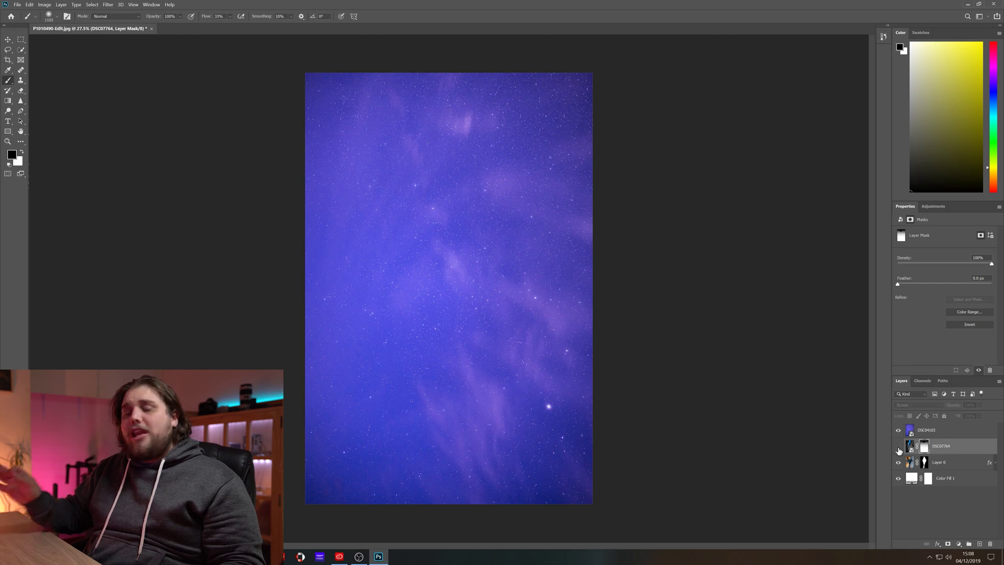
- Hide DSC07764, select DSC04103 and set its blend mode to Screen
{"action": "left_click", "coordinate": [898, 447]}
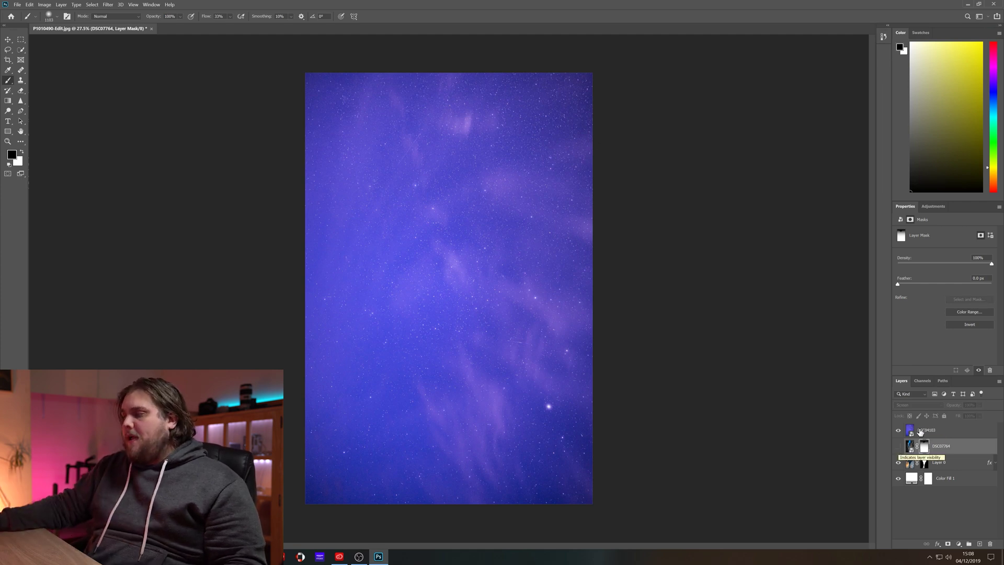
{"action": "left_click", "coordinate": [948, 434]}
{"action": "left_click", "coordinate": [933, 405]}
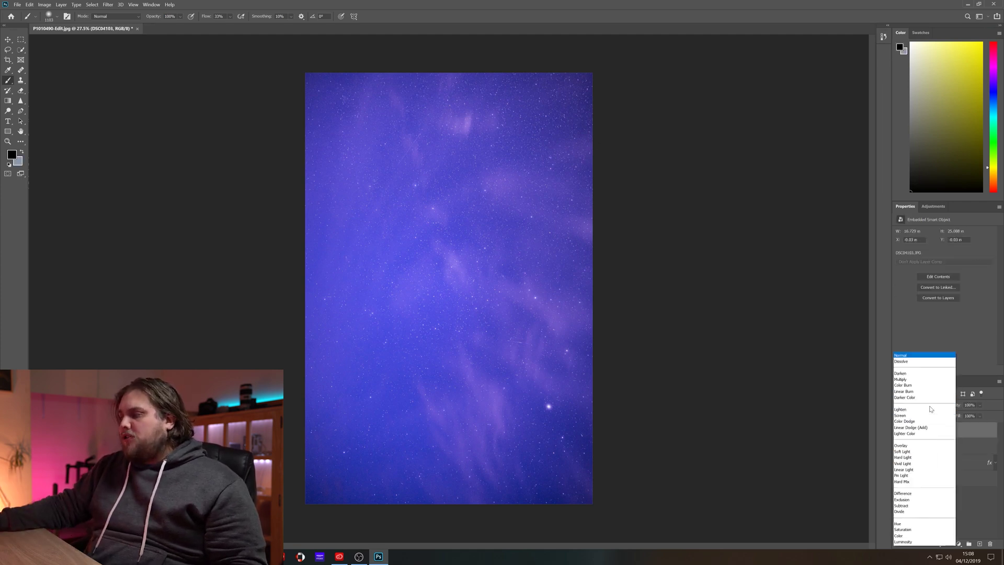
{"action": "left_click", "coordinate": [926, 415]}
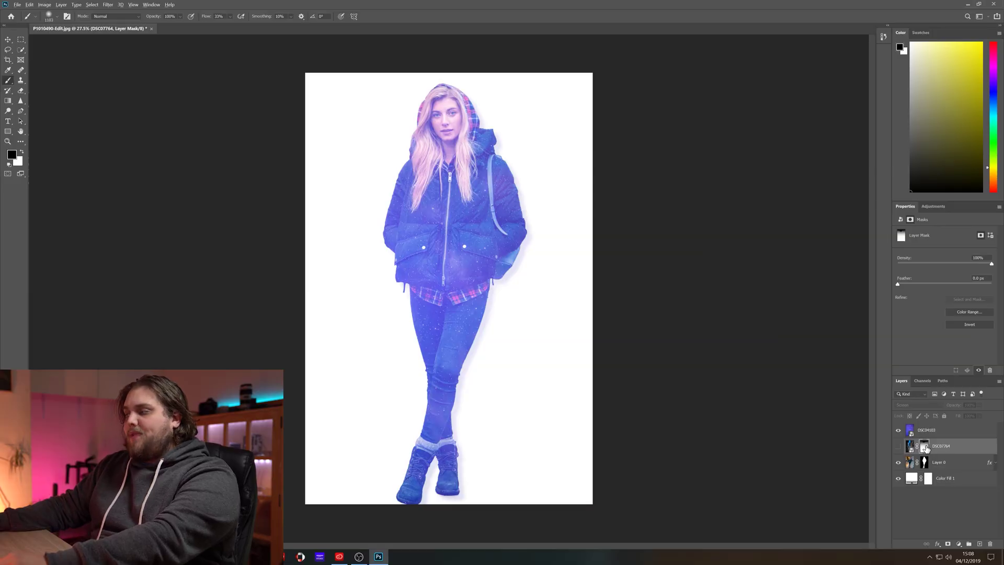
- Copy the DSC07764 gradient mask onto DSC04103, compare both layers, then leave DSC04103 hidden
{"action": "left_click_drag", "start_coordinate": [925, 448], "coordinate": [925, 432]}
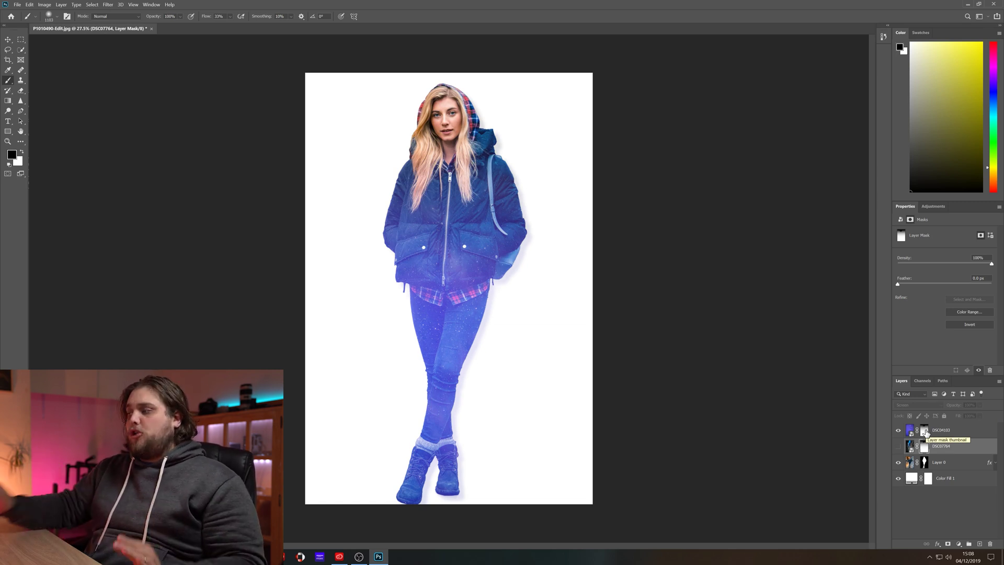
{"action": "left_click", "coordinate": [899, 430]}
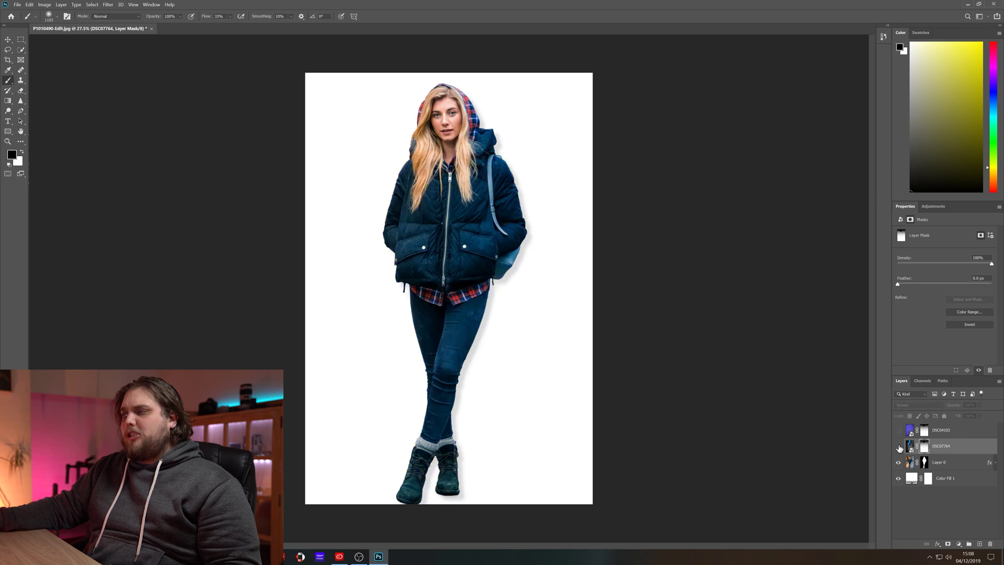
{"action": "left_click", "coordinate": [899, 447]}
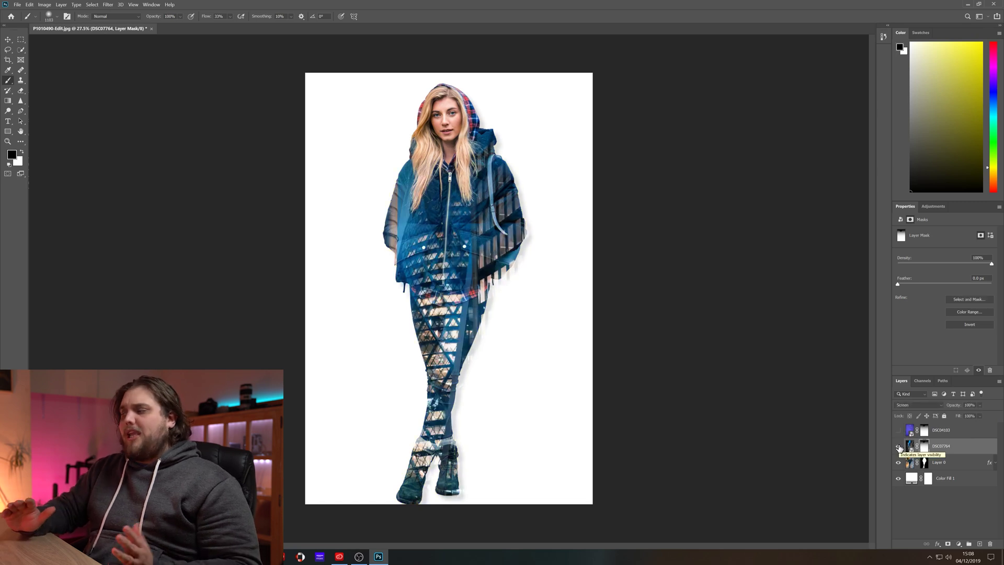
{"action": "left_click", "coordinate": [899, 430]}
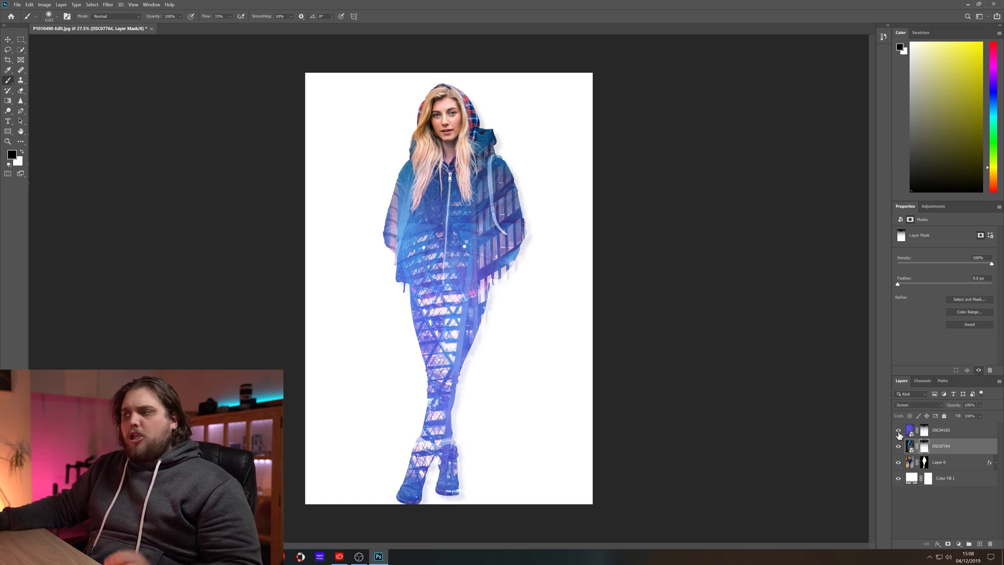
{"action": "left_click", "coordinate": [899, 431]}
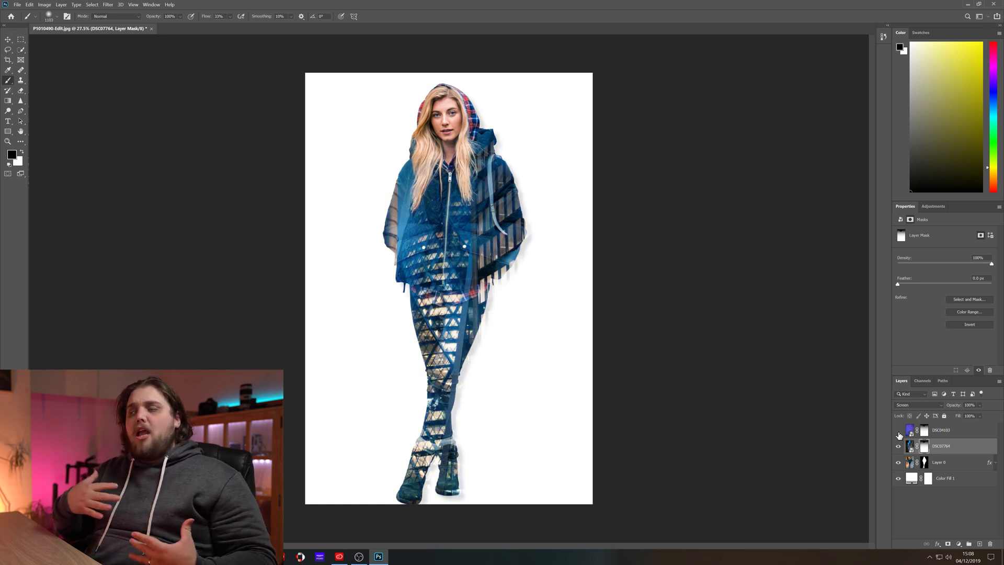